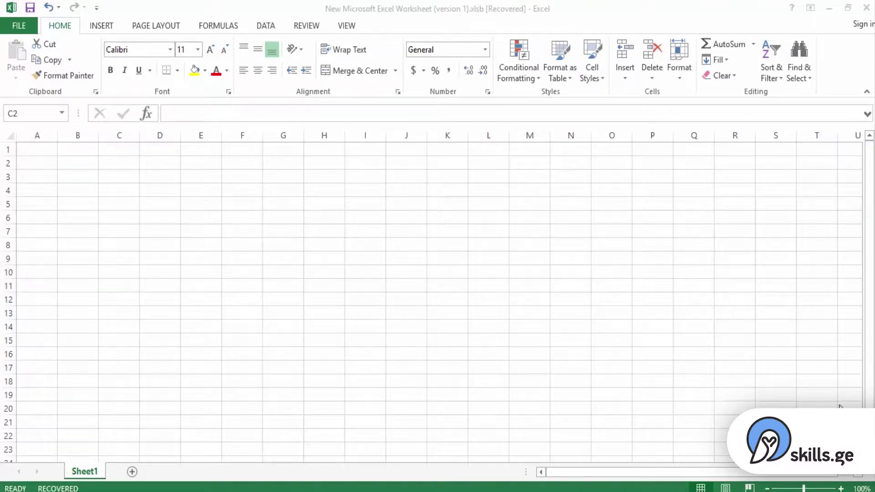
Enter the text "ტექსტი" in cell C3
left_click(118, 180)
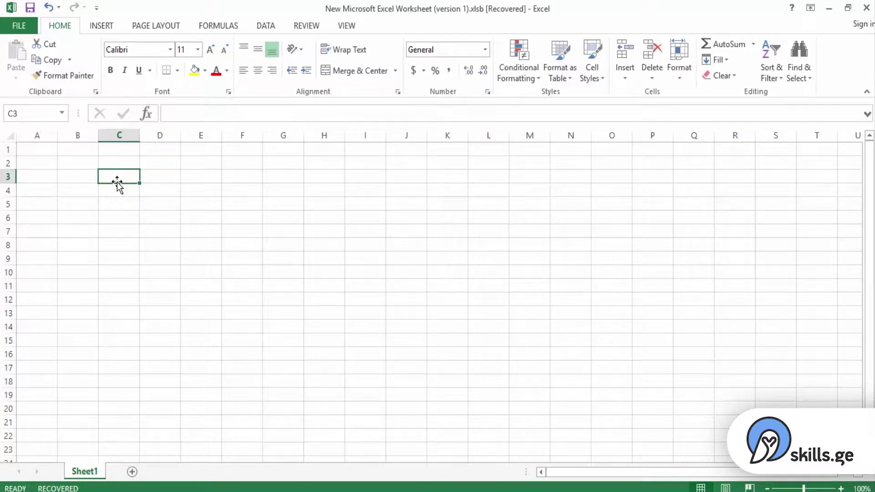
type("ტე")
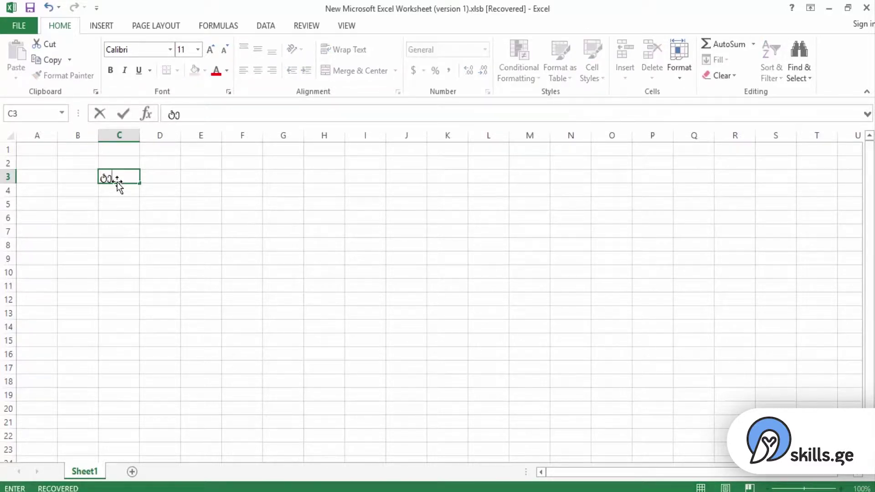
type("ქსტი")
key("Return")
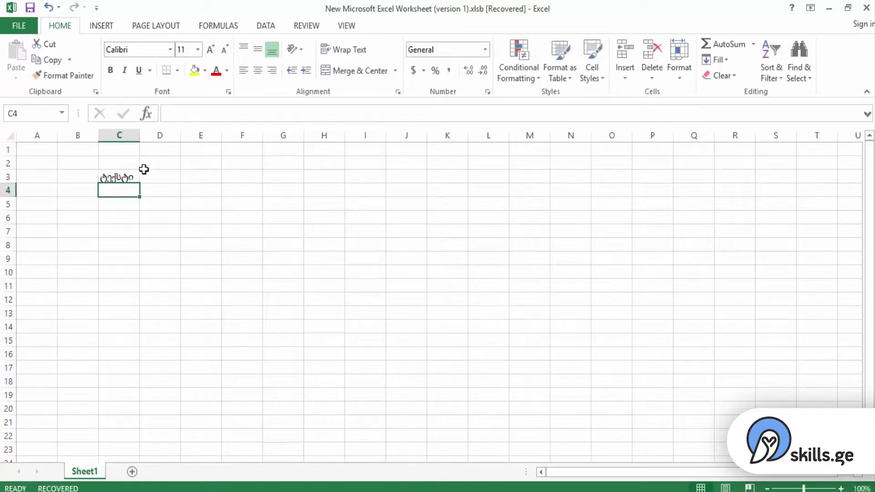
Fill the text in C3 down column C through C16 with AutoFill
left_click(119, 177)
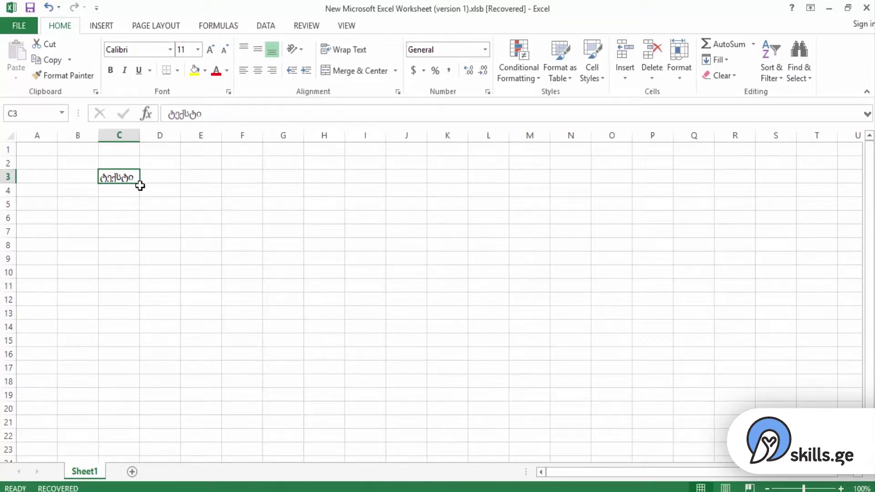
left_click_drag(140, 185, 141, 187)
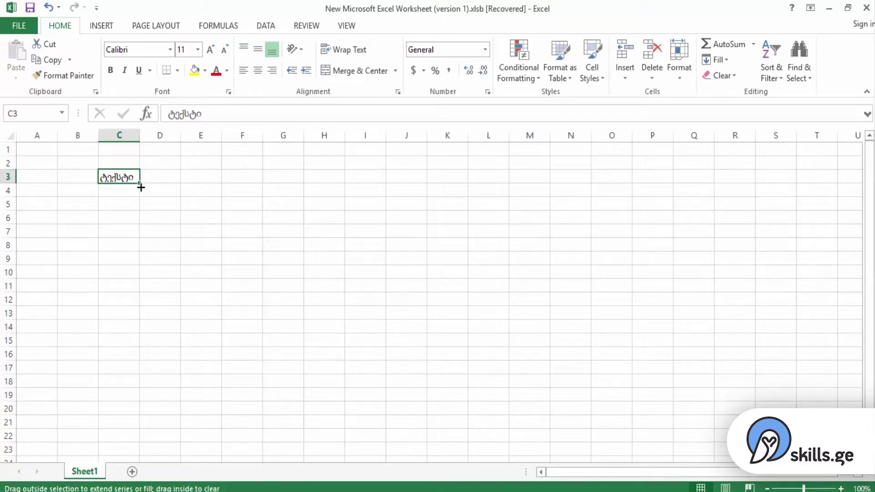
left_click_drag(141, 186, 145, 367)
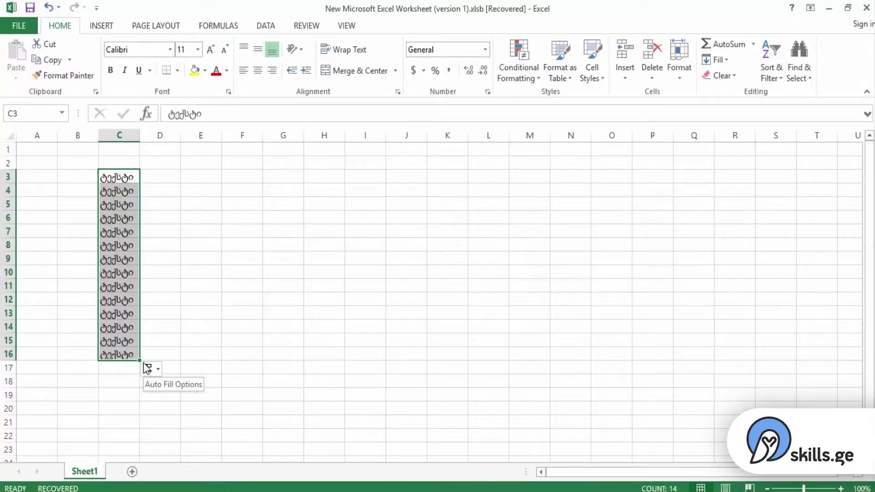
left_click(124, 193)
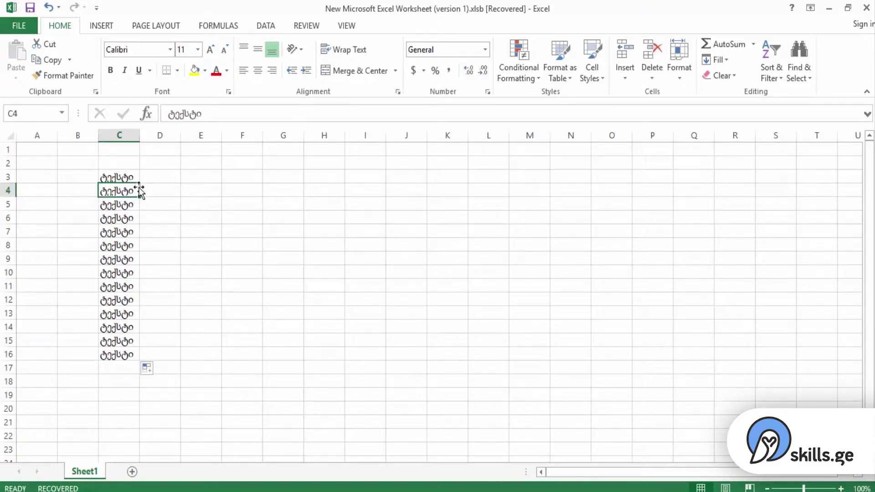
scroll(124, 264, "down", 5)
scroll(122, 295, "up", 5)
Enter "text" in cell F4 and "number" in the adjacent cell G4
left_click(243, 192)
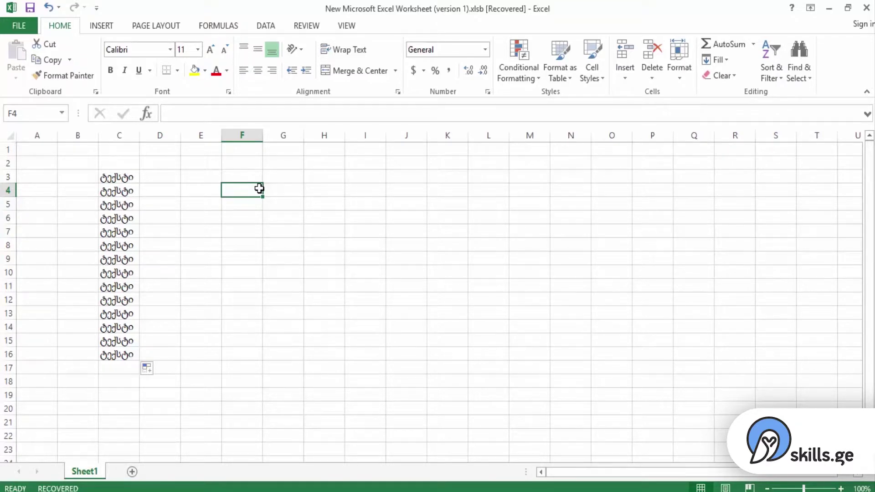
type("tex")
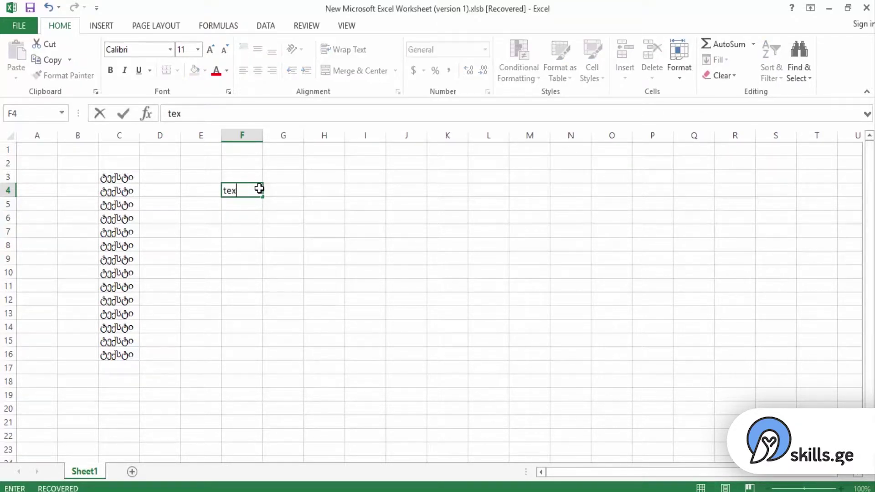
type("t")
key("Tab")
type("num")
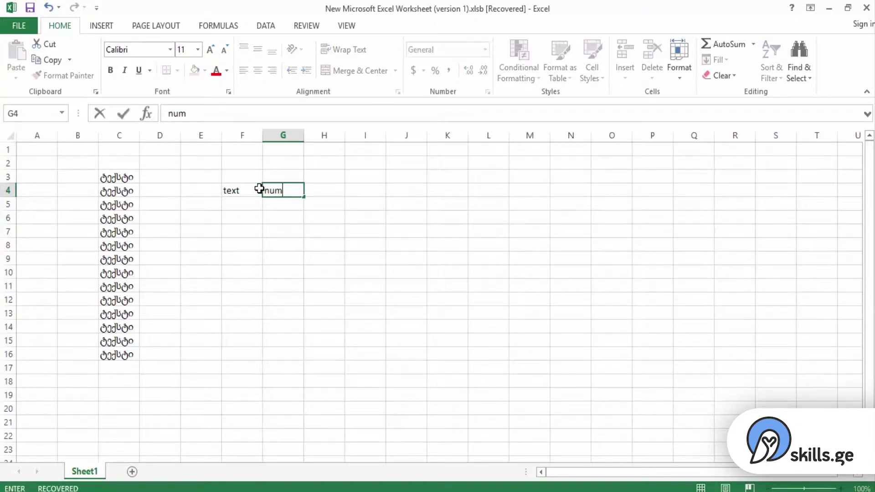
type("ber")
Fill the pair of cells F4:G4 down together through row 22
left_click_drag(233, 190, 287, 187)
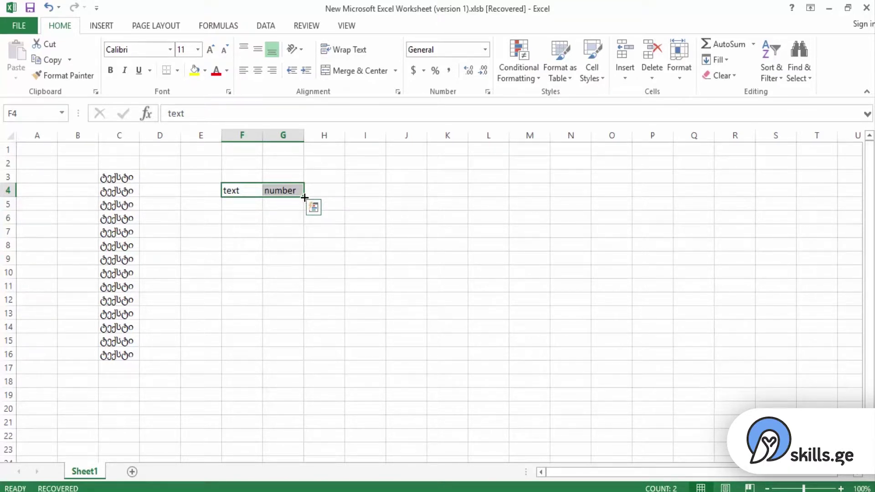
left_click_drag(305, 198, 303, 441)
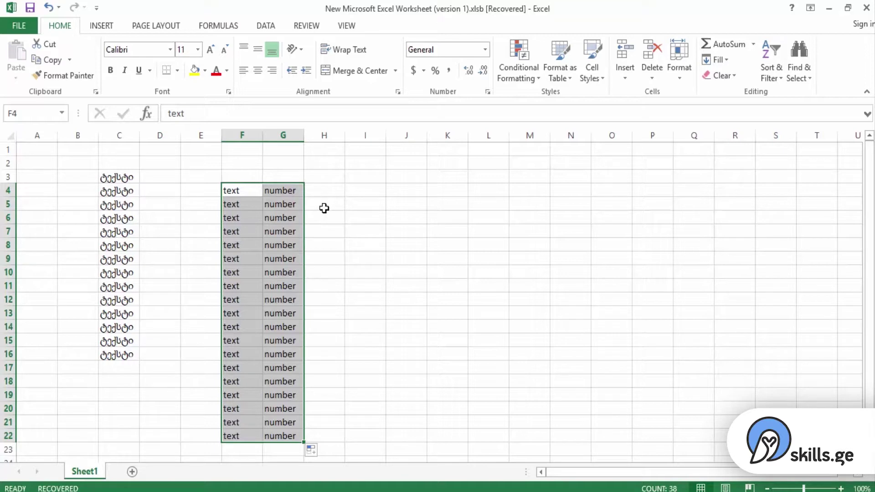
left_click(373, 270)
left_click(431, 241)
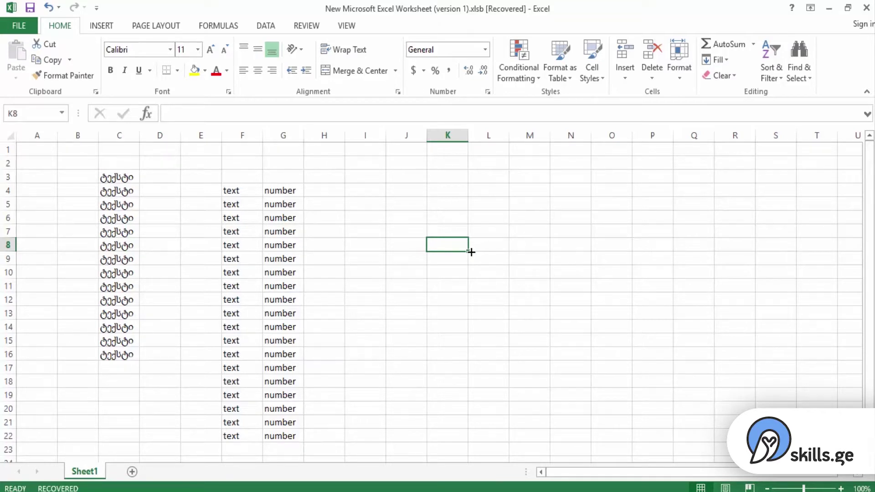
type("12")
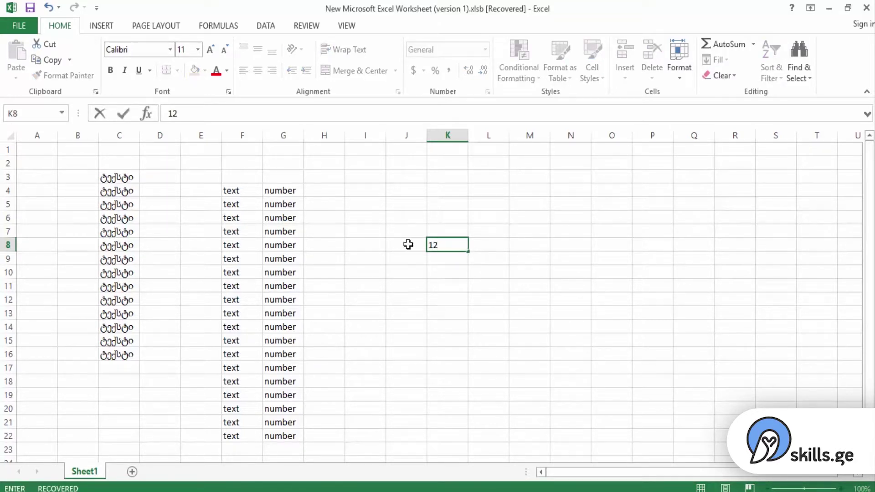
left_click(493, 260)
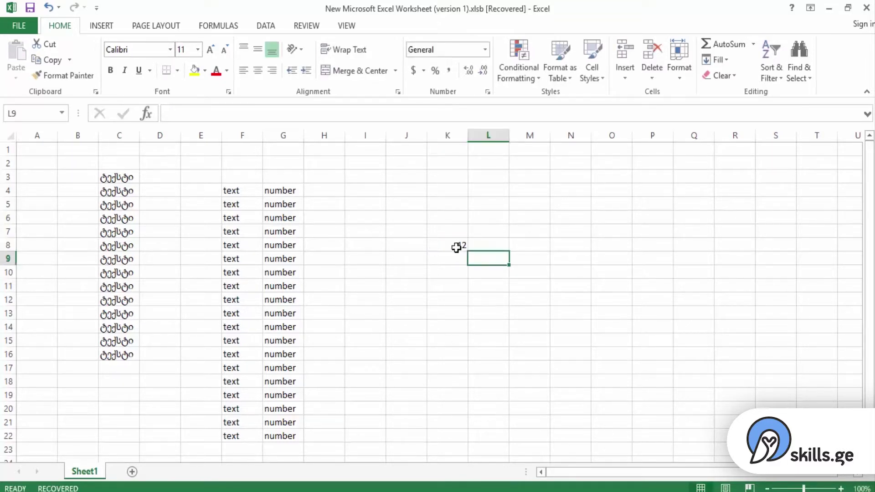
left_click(458, 245)
key("BackSpace")
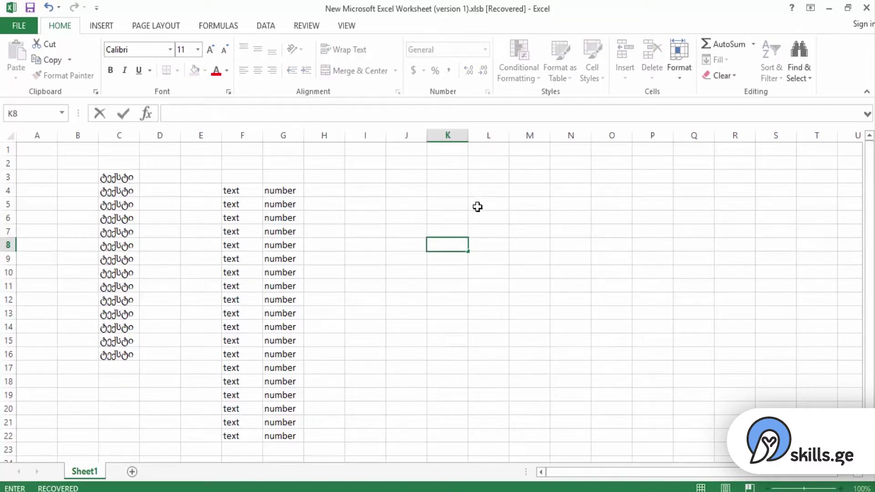
left_click(492, 206)
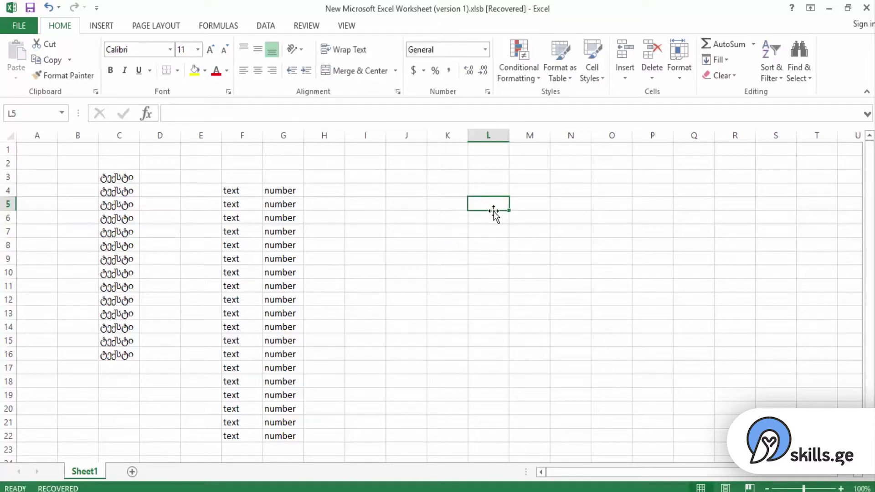
Enter 12 in cell K8 and fill it down through K22 as an increasing series using Fill Series
left_click(443, 242)
type("12")
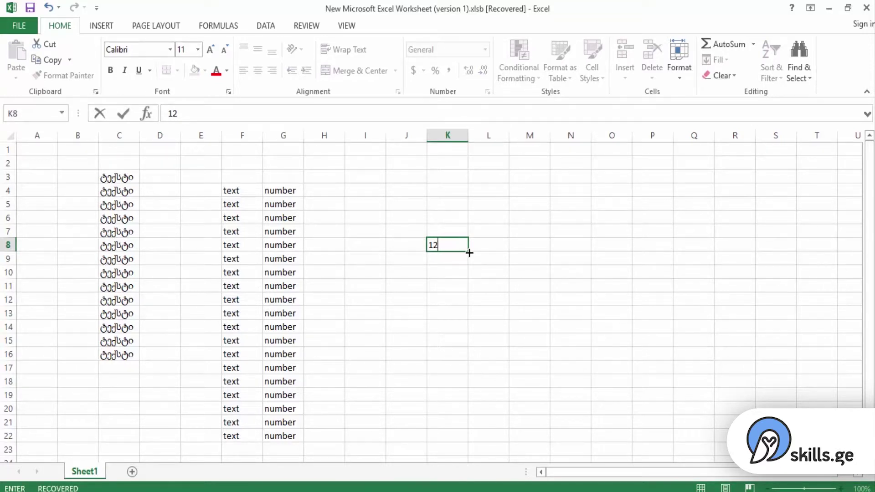
left_click_drag(470, 252, 472, 451)
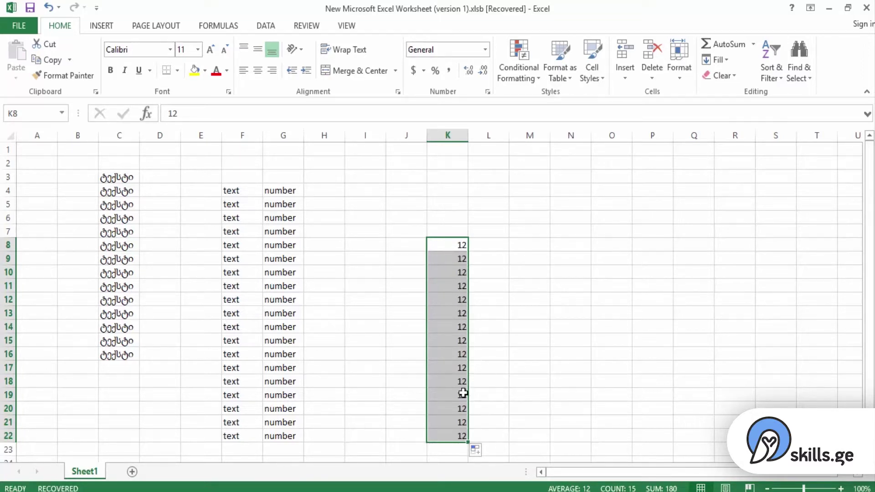
left_click(486, 452)
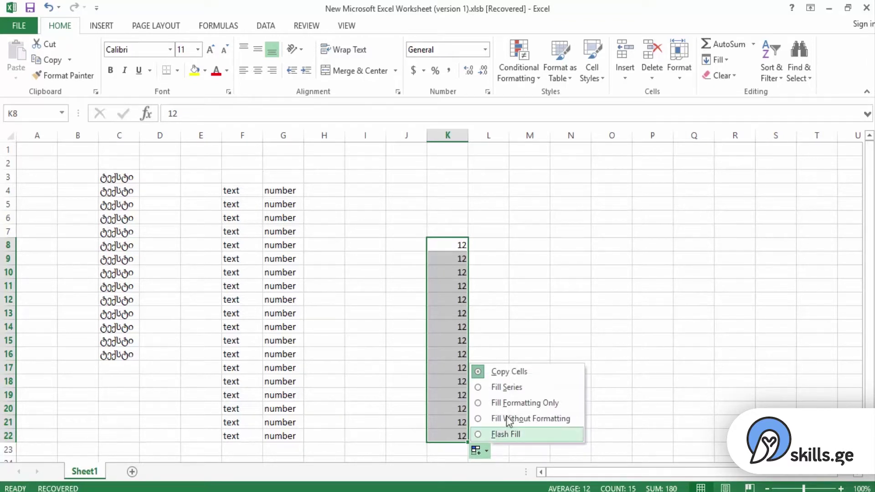
left_click(513, 390)
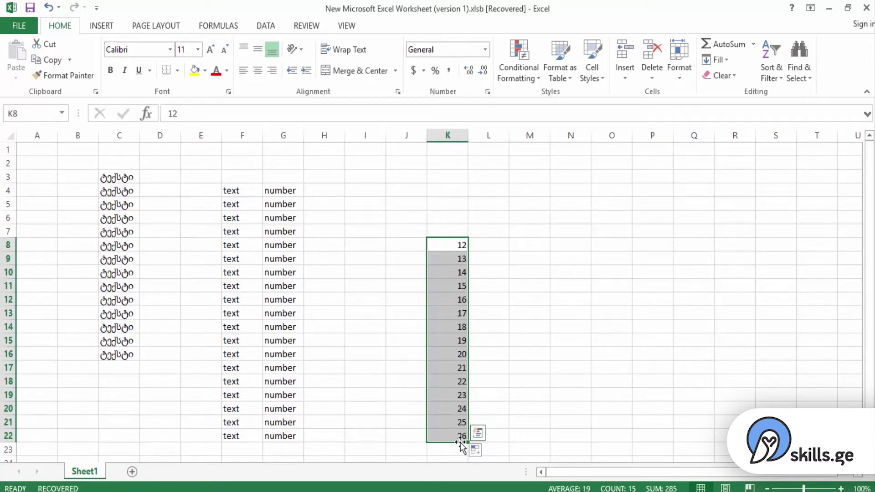
Enter the number 15 in cell M8
double_click(529, 245)
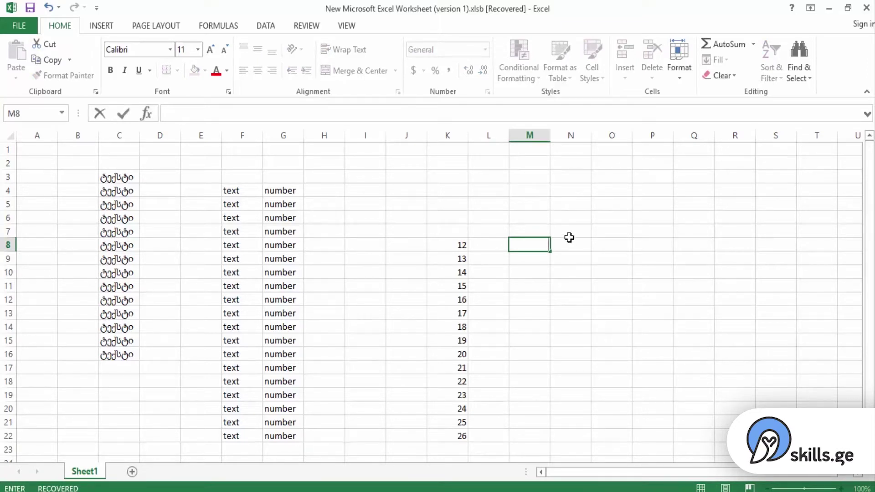
type("15")
left_click(546, 269)
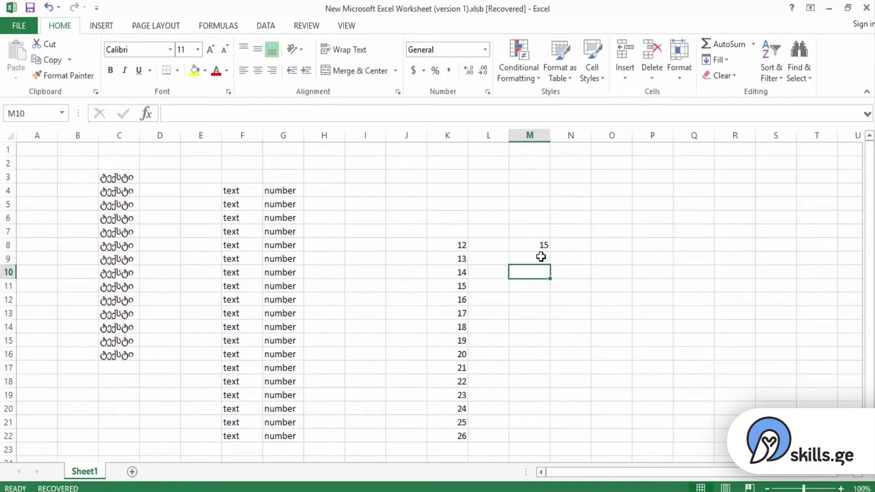
left_click(540, 258)
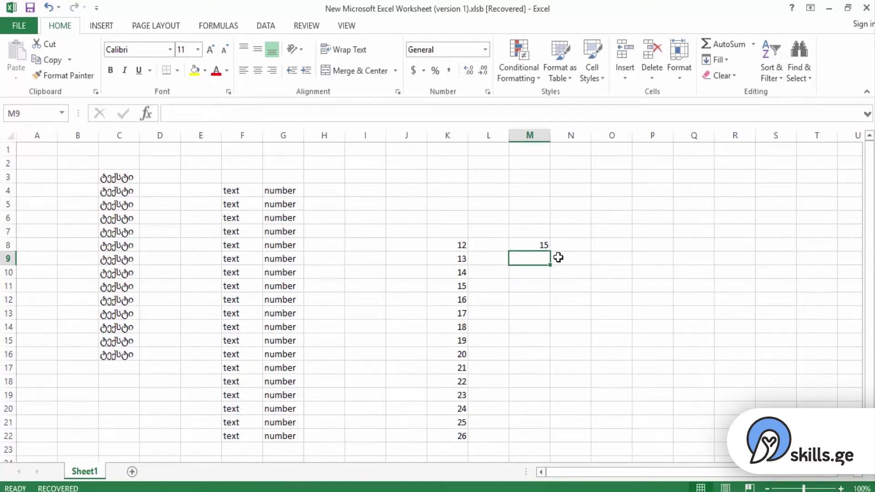
Open the Series fill settings for cell M8 and set the series to run in columns
left_click(545, 247)
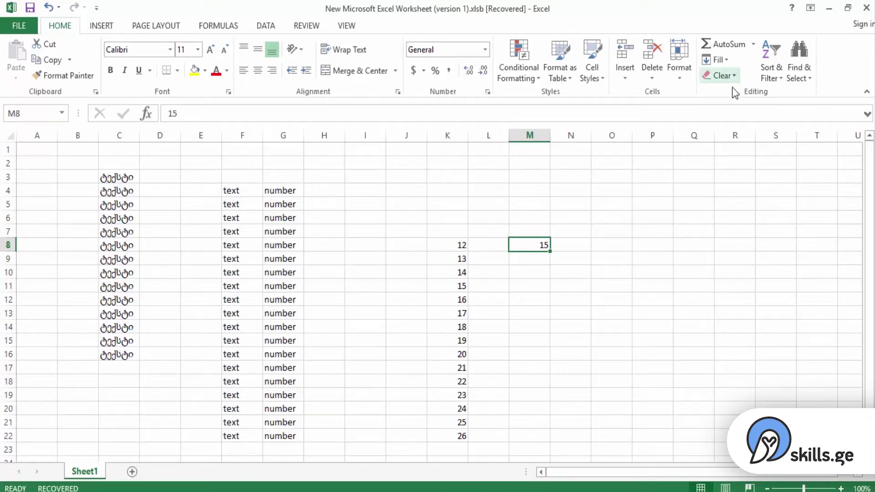
left_click(729, 62)
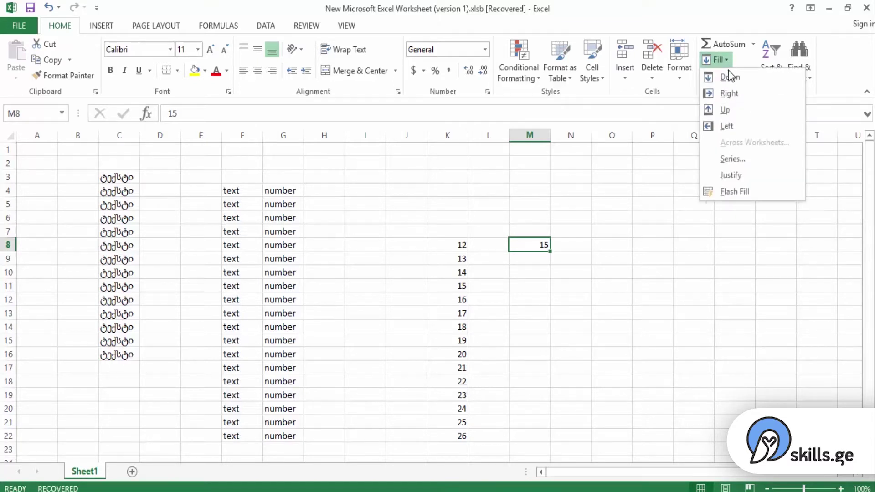
left_click(744, 160)
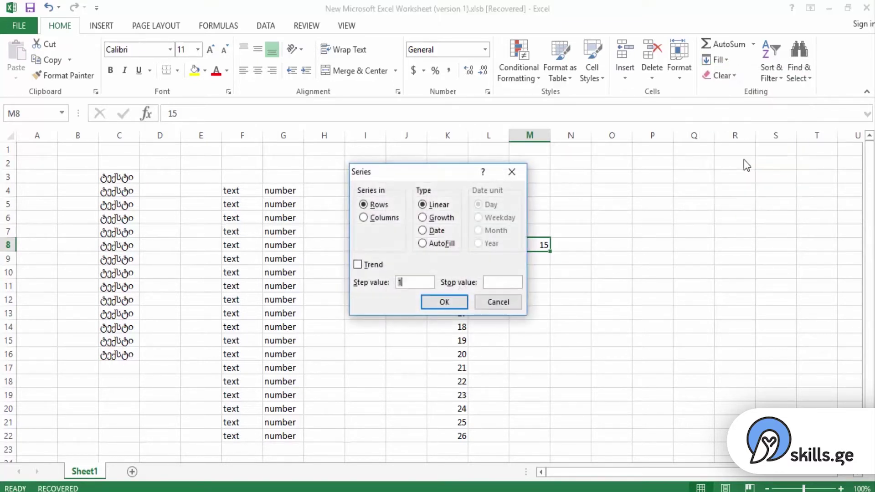
left_click_drag(407, 176, 308, 145)
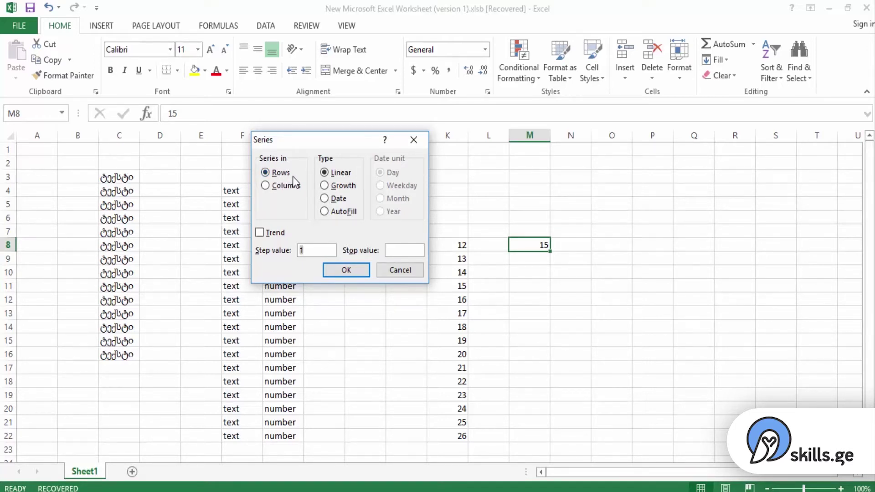
left_click(265, 173)
left_click(265, 186)
Generate the linear series below M8 with step value 3 and stop value 80, and check its last cell
double_click(310, 250)
type("3")
left_click(399, 250)
type("80")
left_click(347, 271)
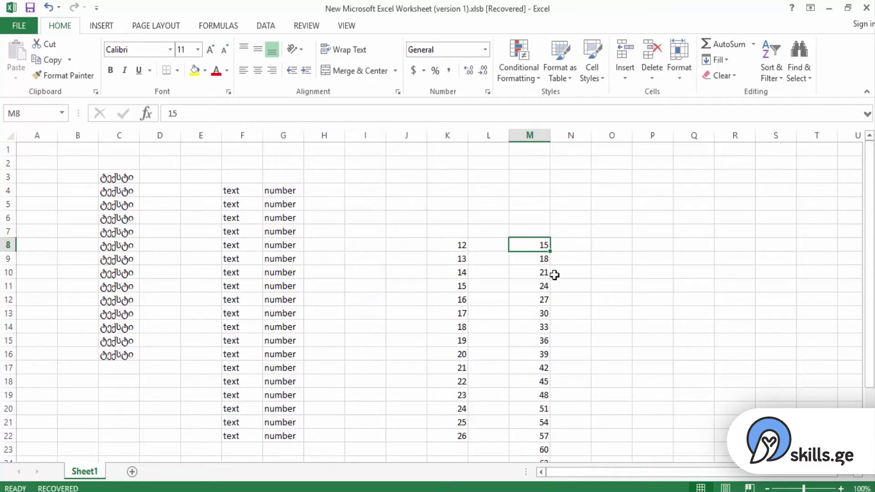
scroll(551, 292, "down", 5)
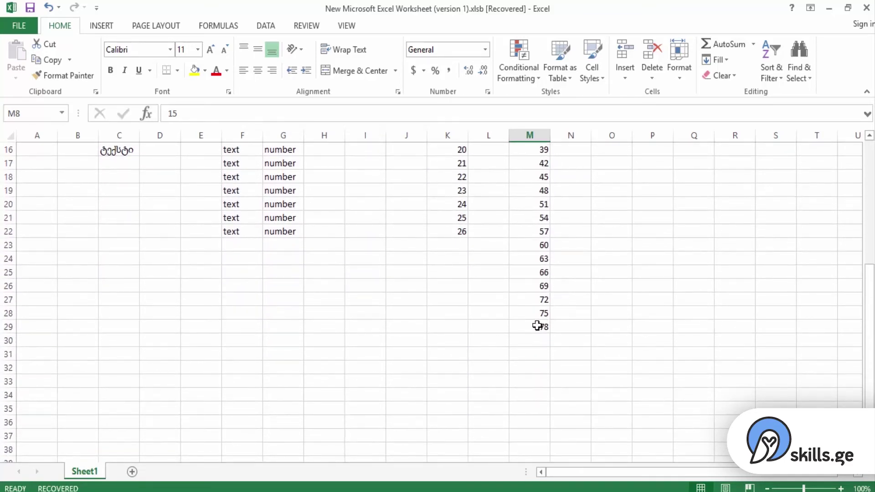
left_click(543, 328)
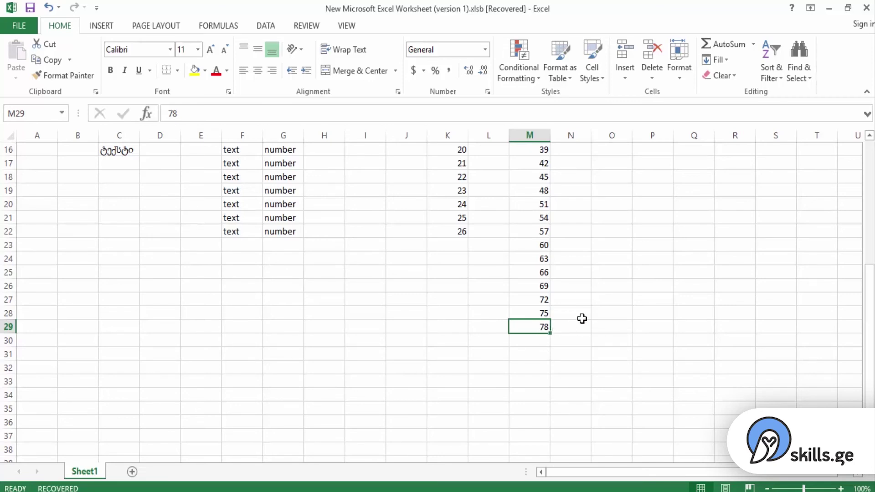
Fill M8 across row 8 through T8 as an increasing series using Fill Series
scroll(593, 306, "up", 5)
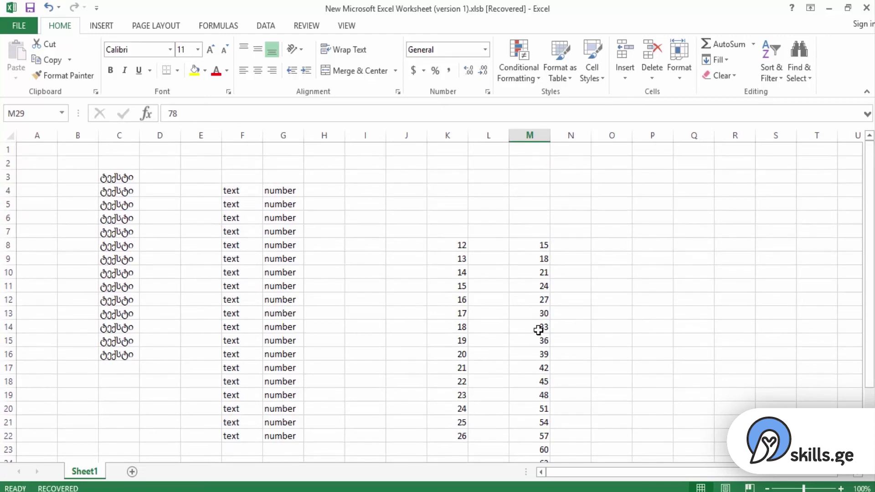
left_click(531, 244)
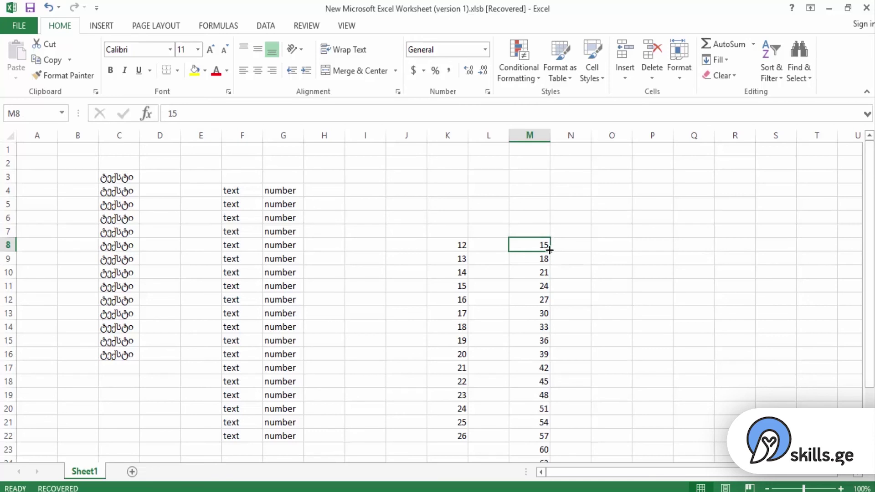
left_click_drag(549, 250, 845, 248)
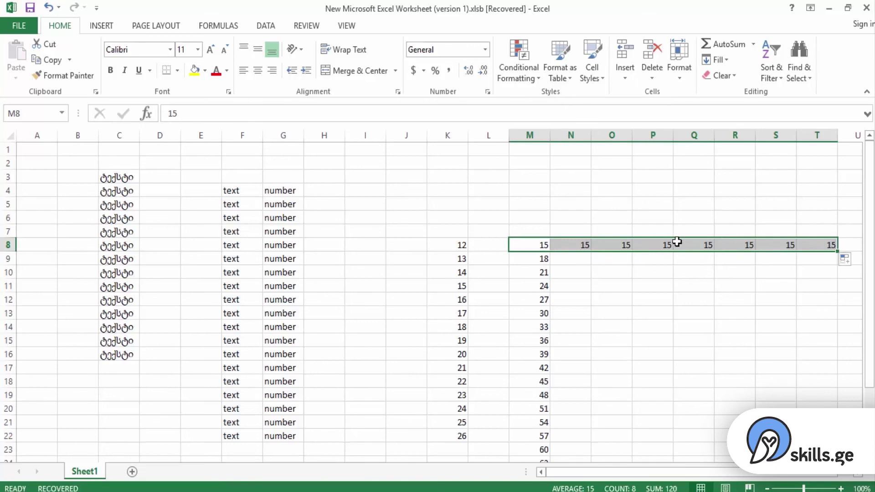
left_click(850, 267)
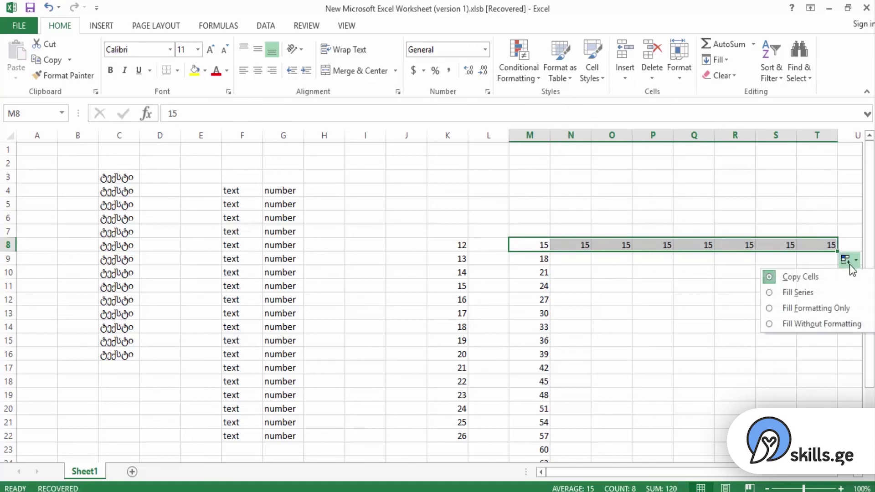
left_click(830, 293)
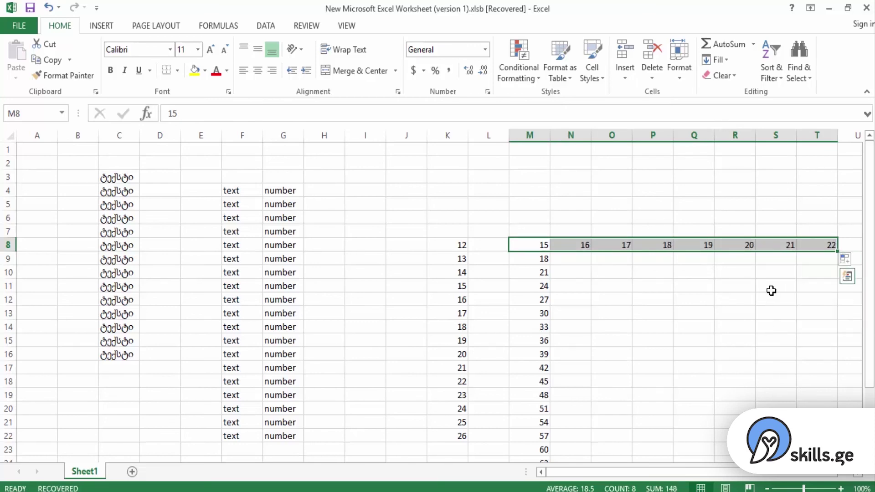